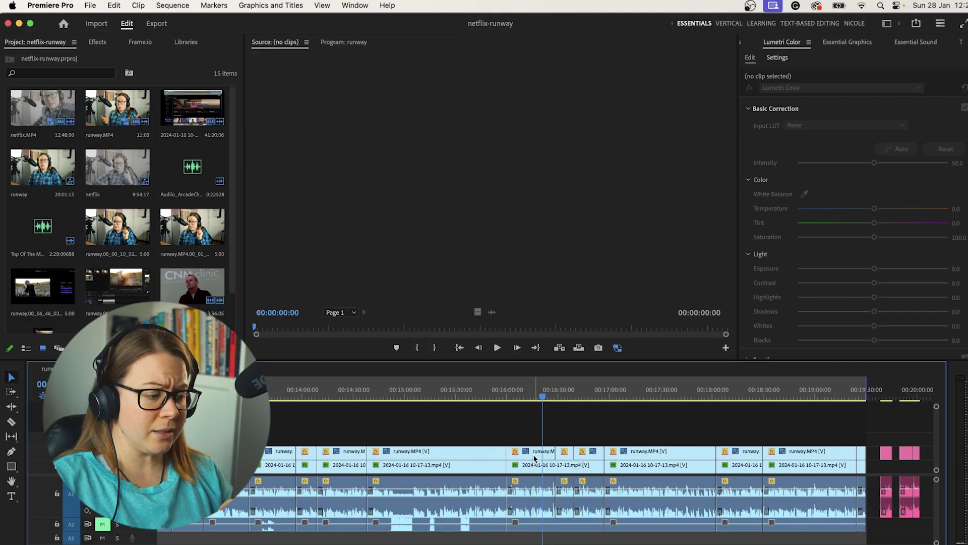
- Select the runway.MP4 clip on the timeline to show its Lumetri Color Basic Correction settings
left_click(535, 457)
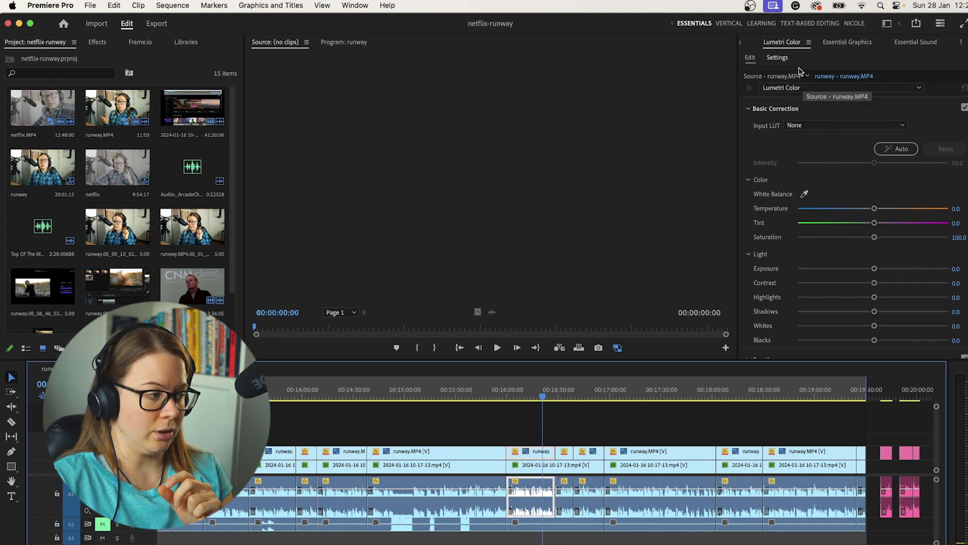
left_click(809, 42)
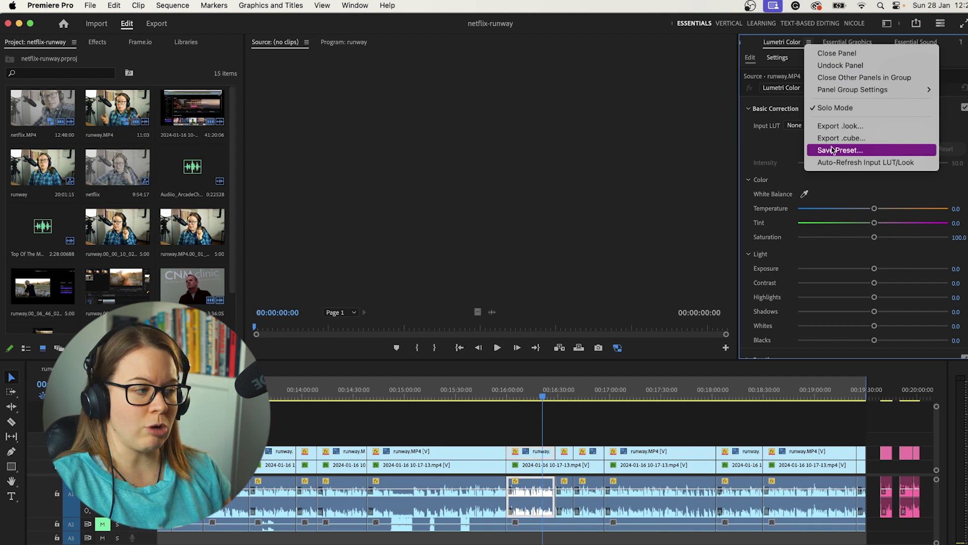
left_click(771, 151)
scroll(780, 187, "down", 5)
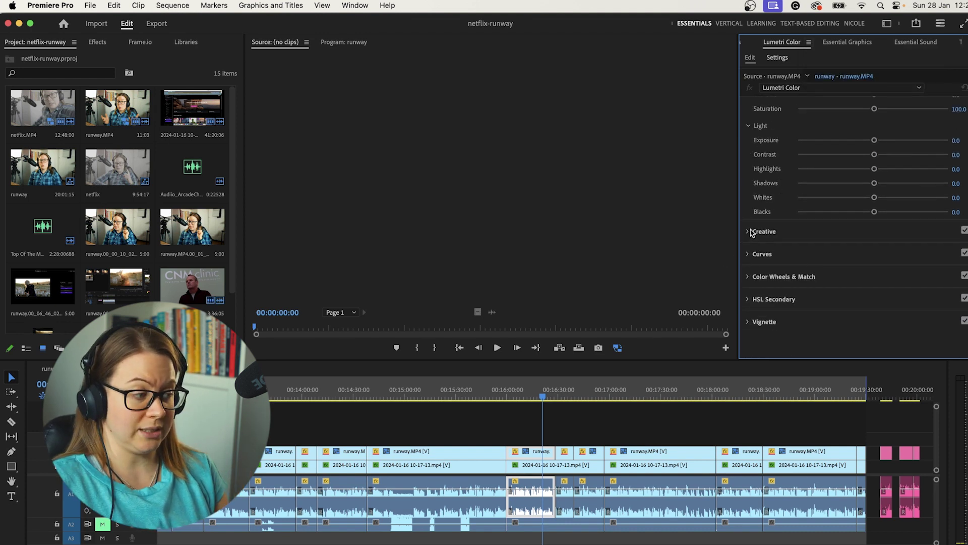
- Browse the Creative Look list, leaving it at None, then open the Input LUT choices
left_click(752, 232)
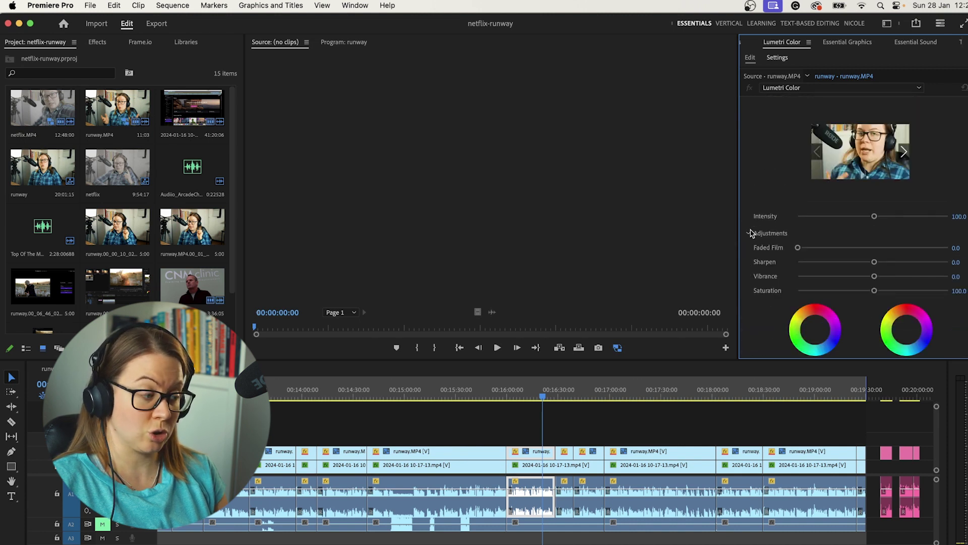
scroll(760, 210, "up", 3)
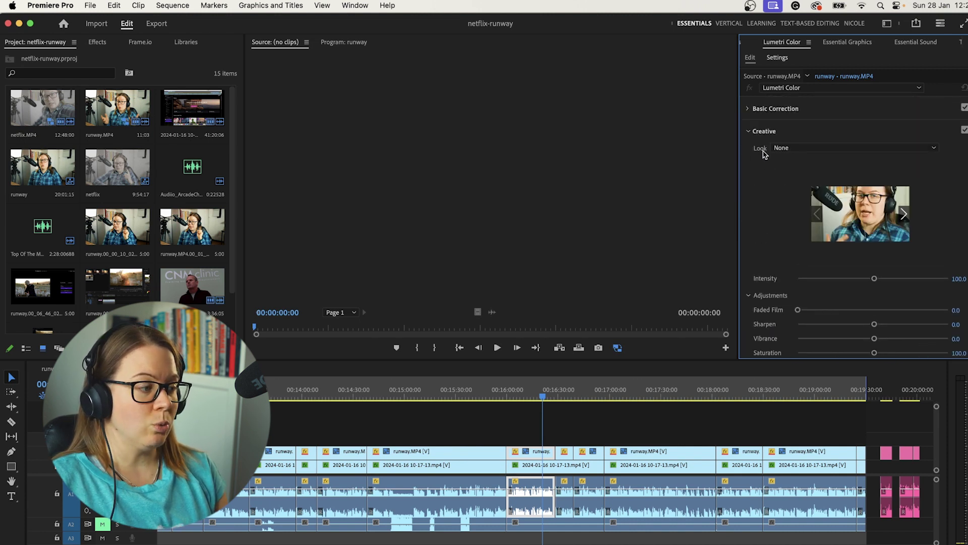
left_click(791, 148)
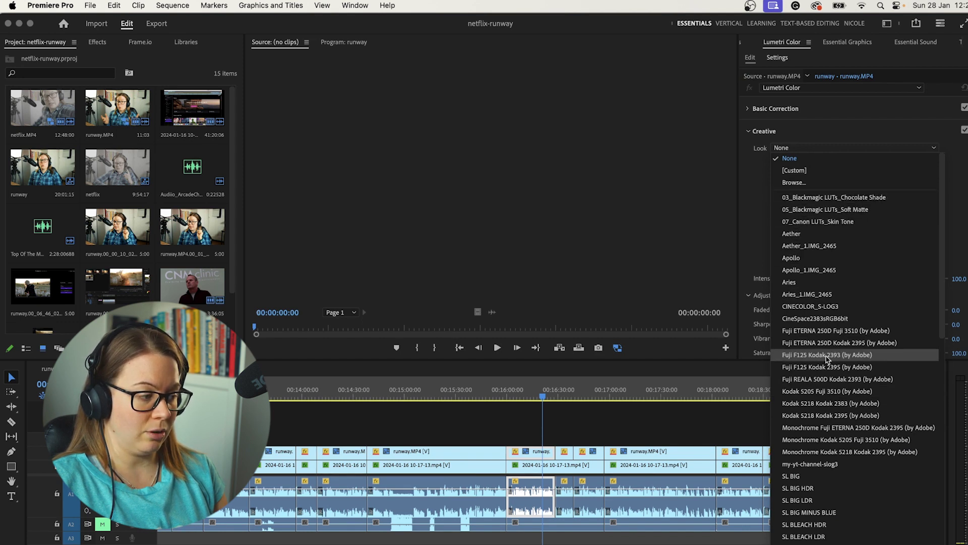
scroll(827, 356, "down", 10)
scroll(829, 328, "up", 10)
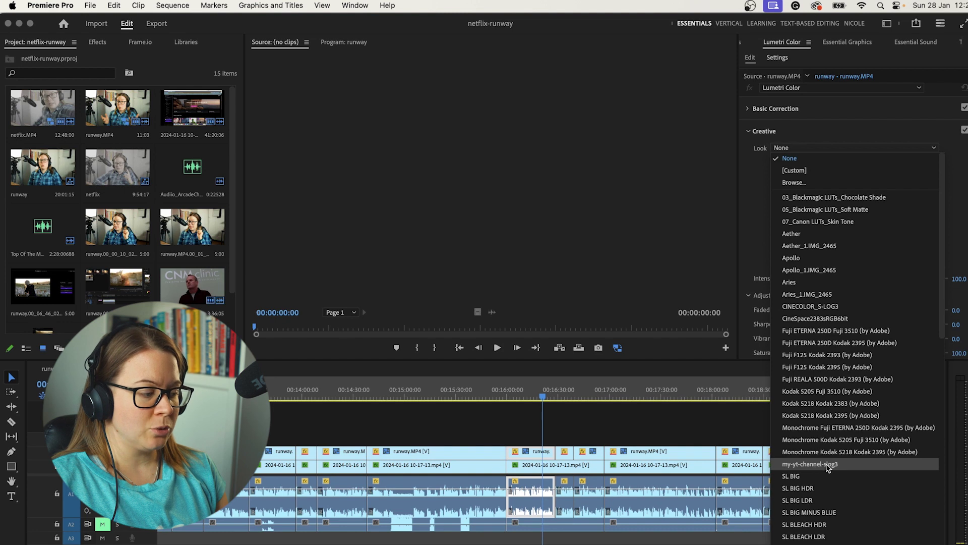
left_click(757, 212)
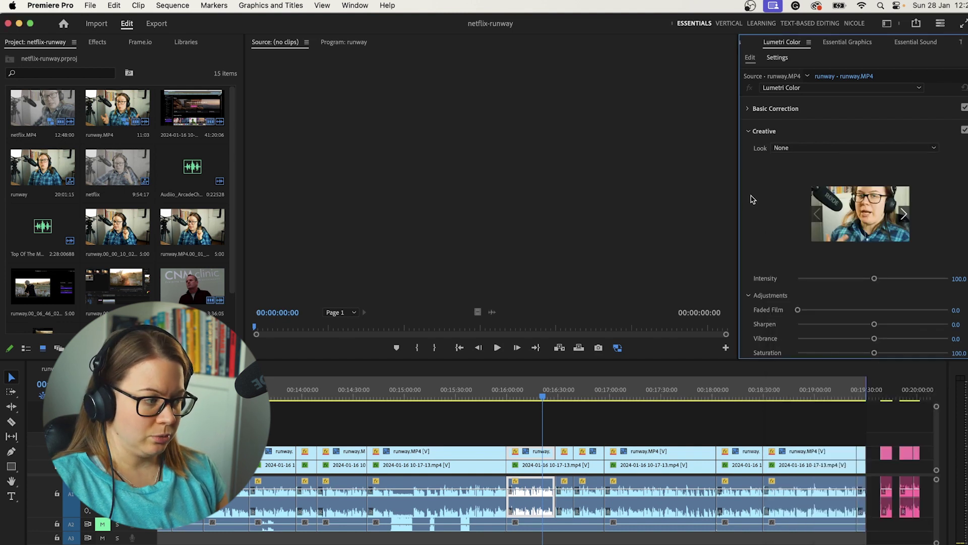
left_click(765, 110)
left_click(817, 126)
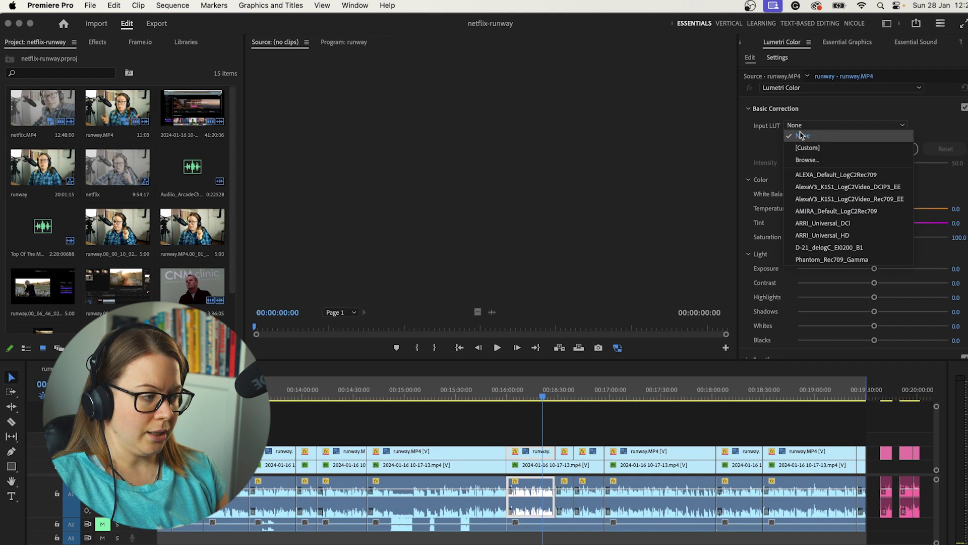
- Check the Lumetri panel options for export choices and dismiss them without exporting
left_click(771, 148)
left_click(809, 42)
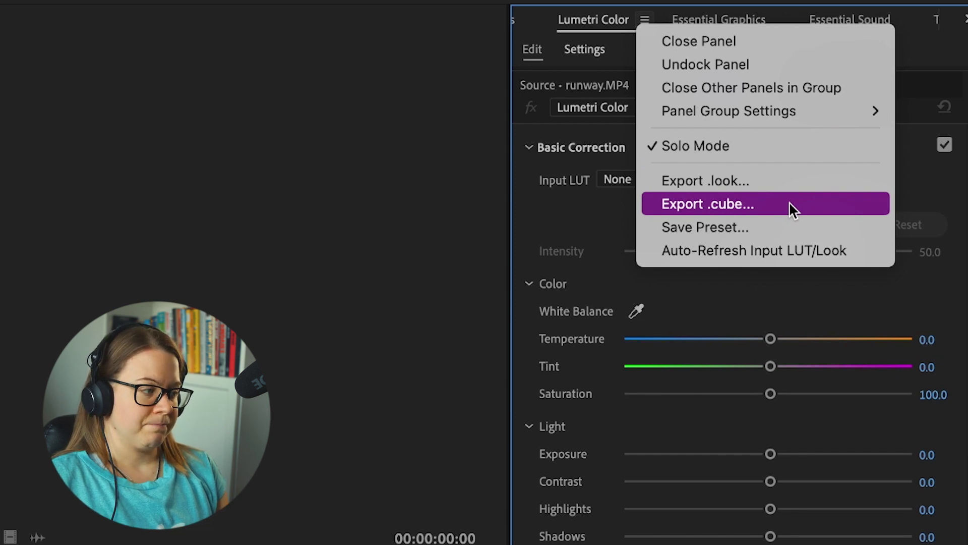
left_click(563, 211)
- Load testing.cube as the runway clip's Input LUT, then switch to the runway-vertical sequence
left_click(603, 179)
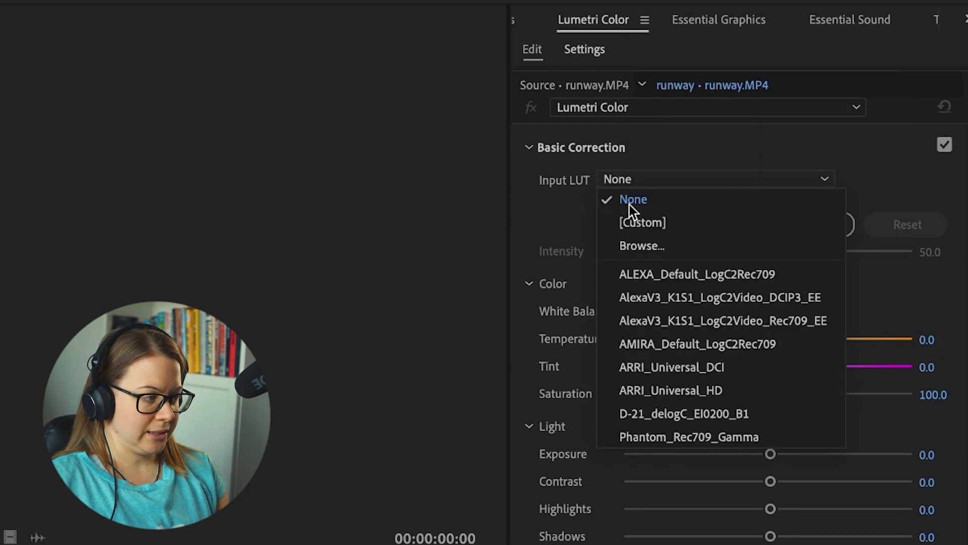
key("Return")
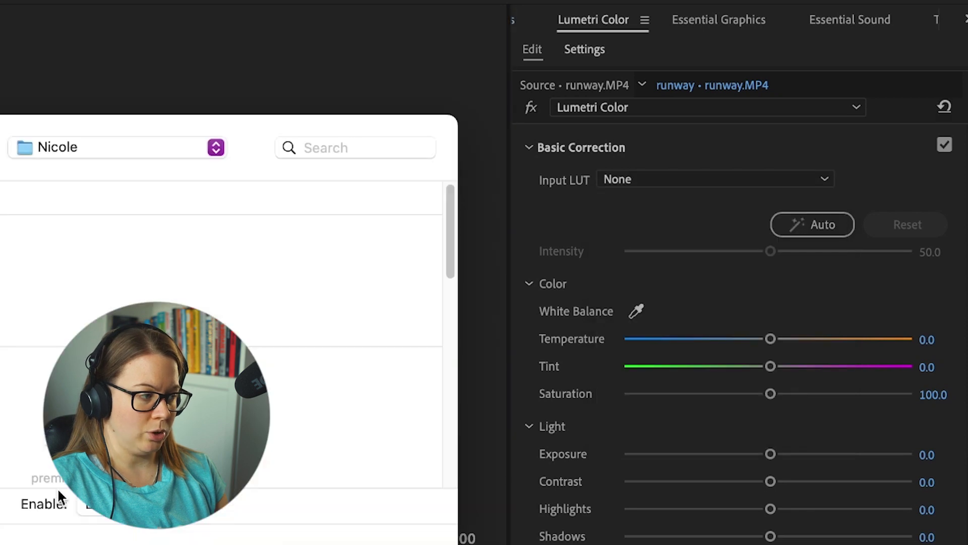
scroll(177, 242, "down", 5)
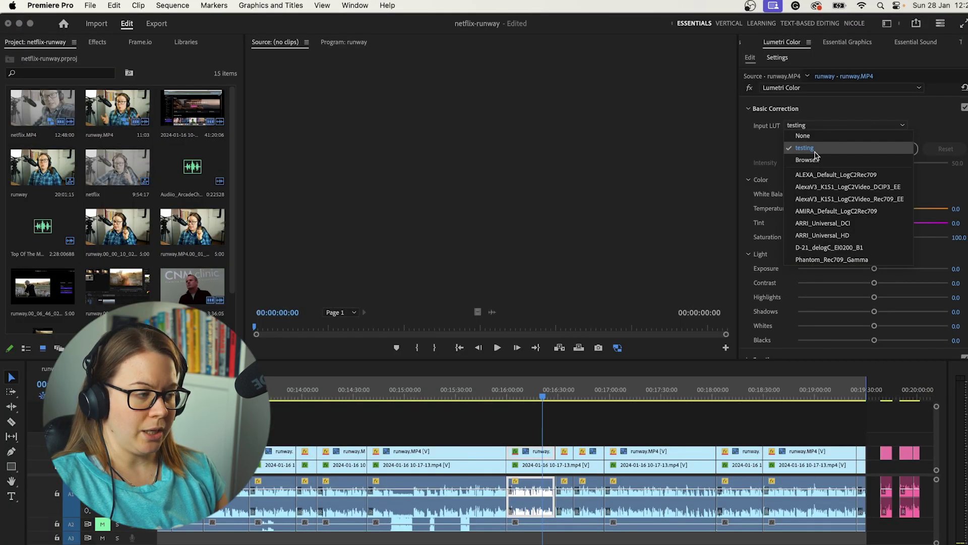
left_click(779, 157)
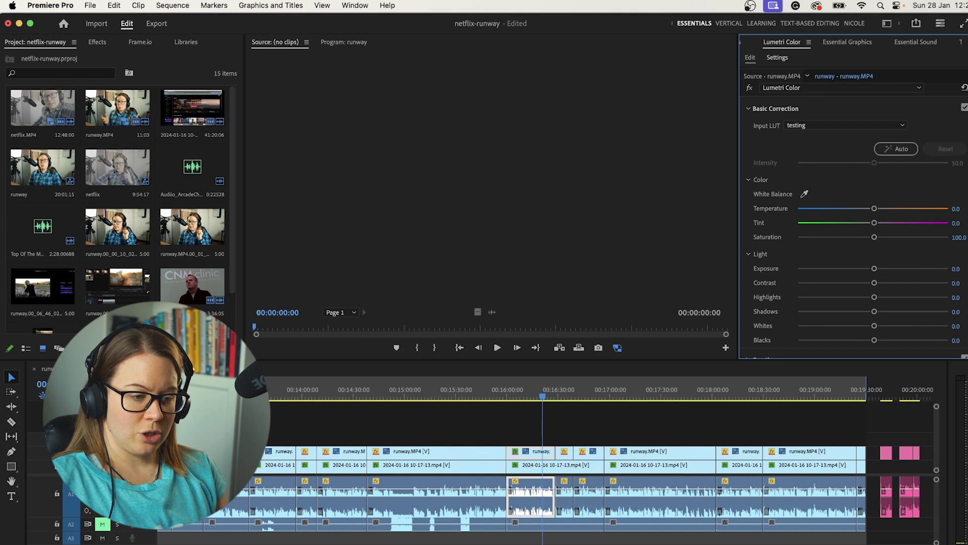
left_click(86, 369)
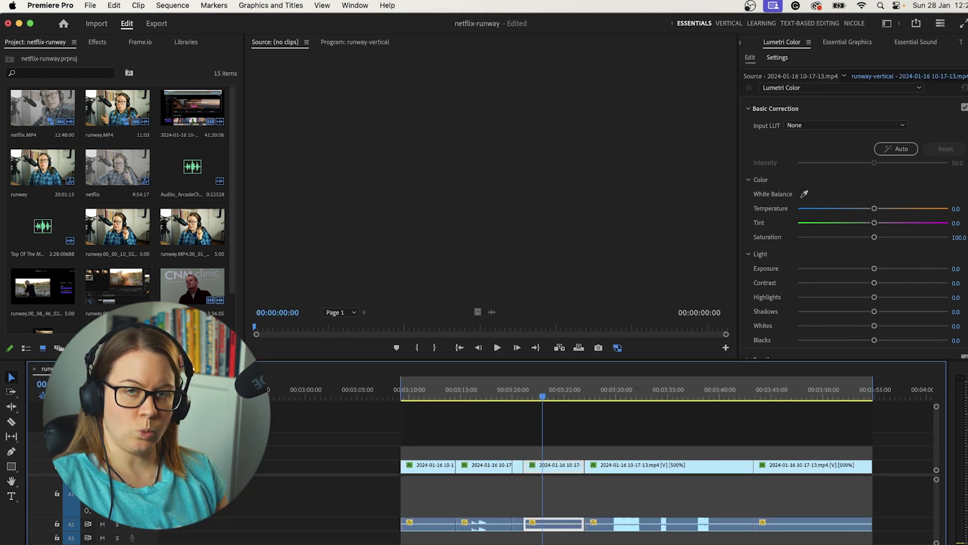
left_click(841, 127)
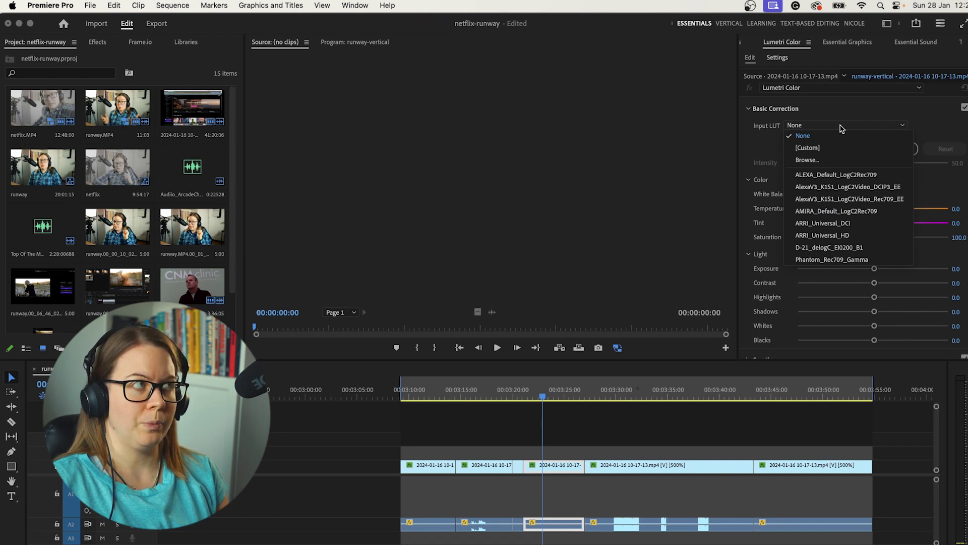
left_click(757, 133)
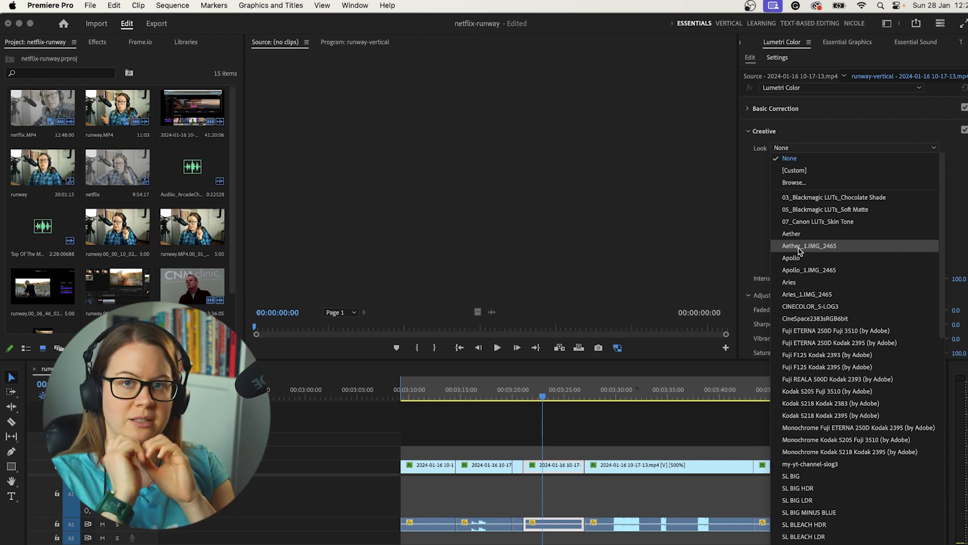
left_click(752, 205)
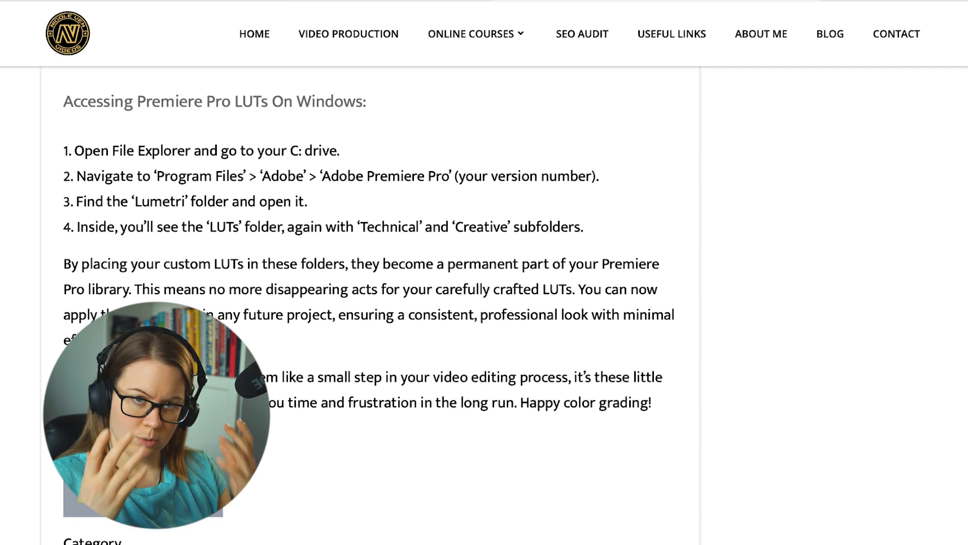
- Scroll the nicoleven.com article to its Mac screenshots of the LUTs and Creative folders
scroll(370, 302, "up", 10)
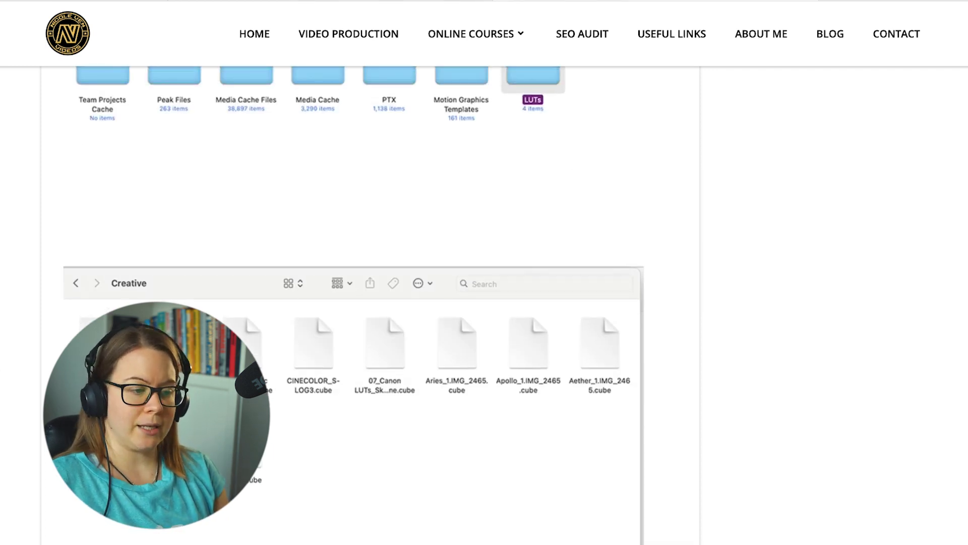
scroll(371, 303, "up", 10)
scroll(370, 302, "down", 2)
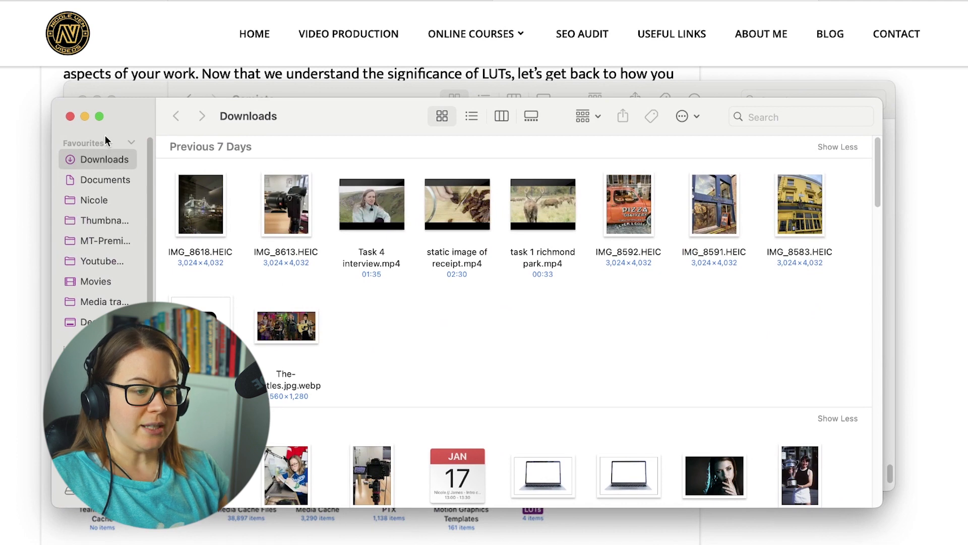
- Show the Documents folder and try opening its Library folder, which is permission-locked
left_click(92, 178)
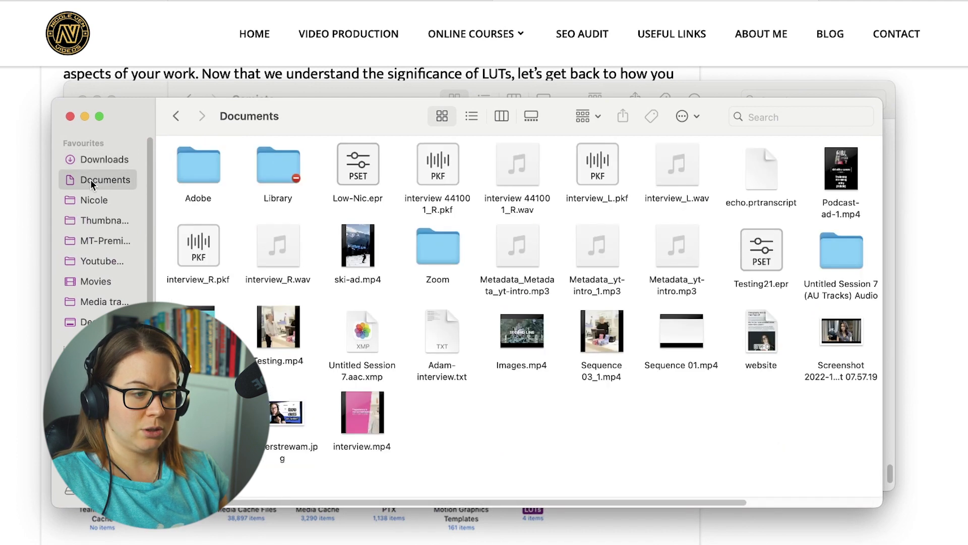
double_click(273, 175)
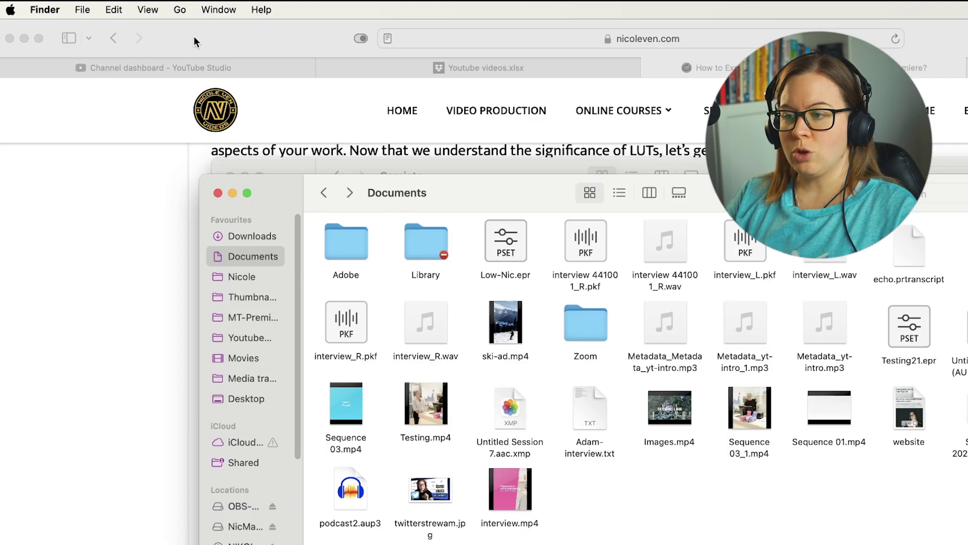
left_click(179, 9)
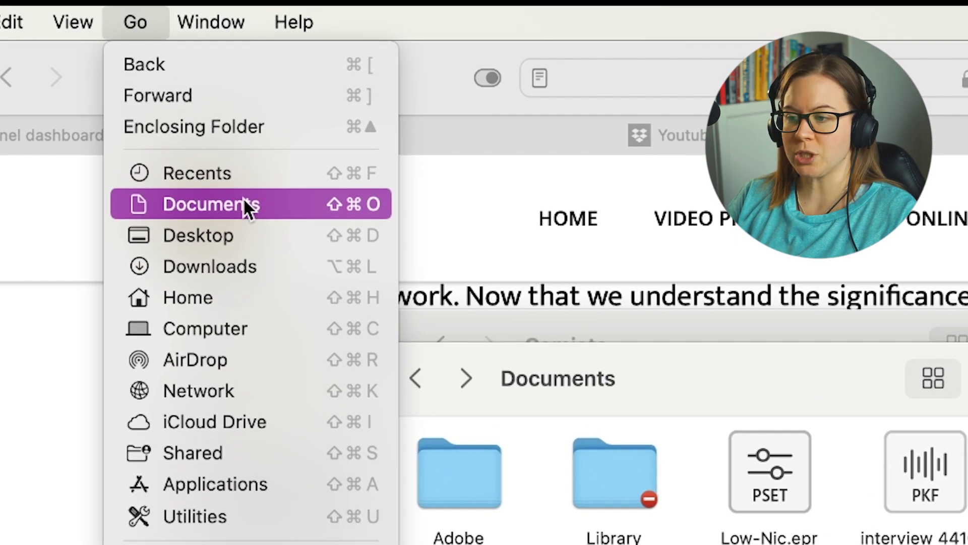
- Open the hidden user Library folder from the Go menu using Option
key("alt")
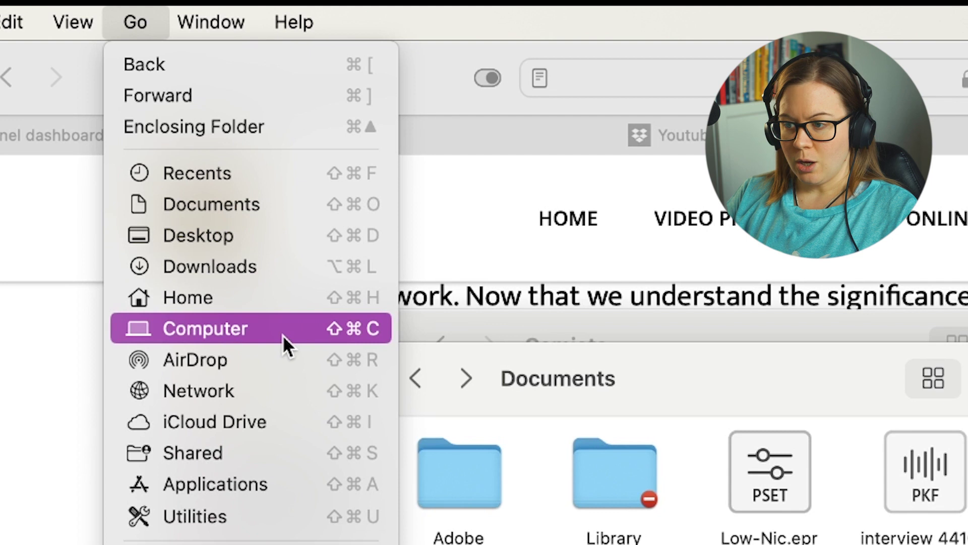
key("alt")
left_click(259, 333)
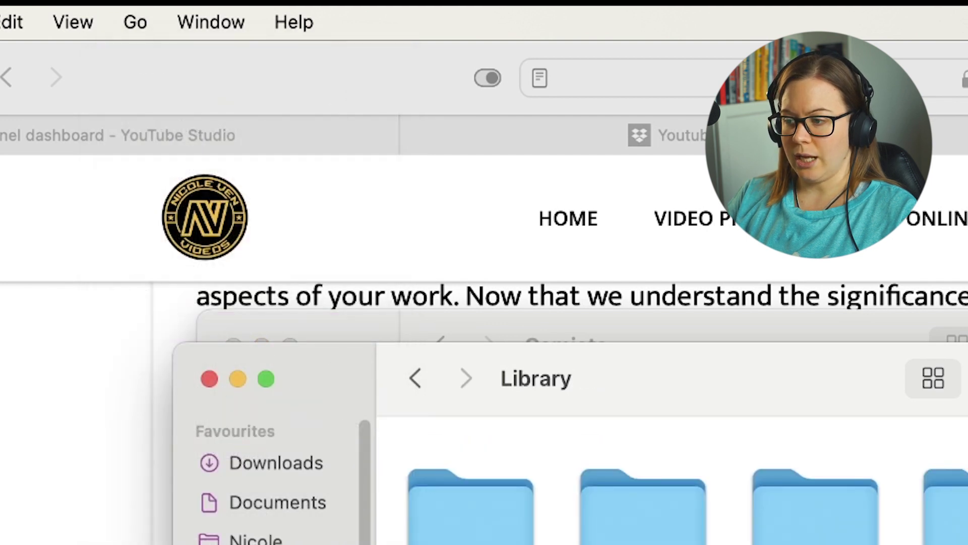
left_click_drag(551, 360, 497, 544)
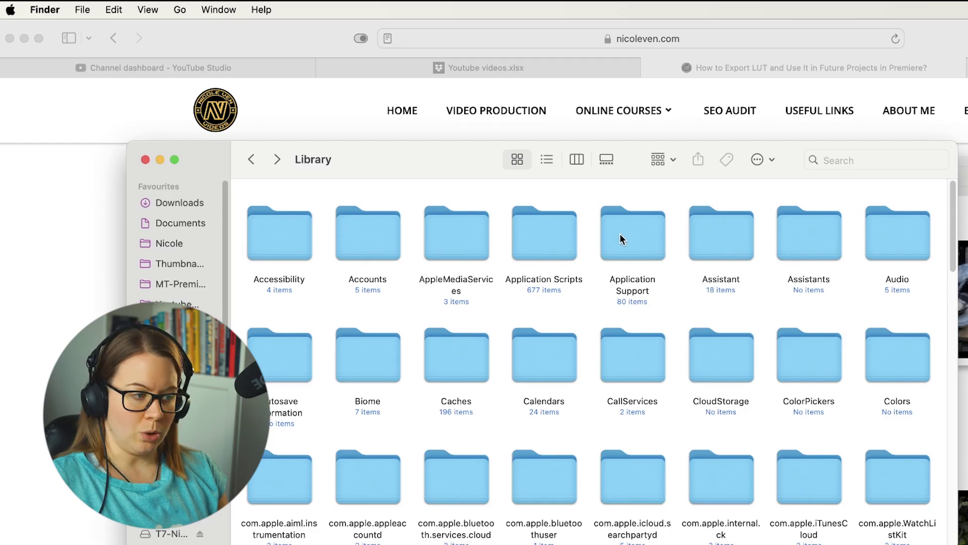
- Navigate through Application Support, Adobe, Common and LUTs into the Creative folder with 11 .cube files
left_click(620, 235)
double_click(620, 234)
double_click(486, 229)
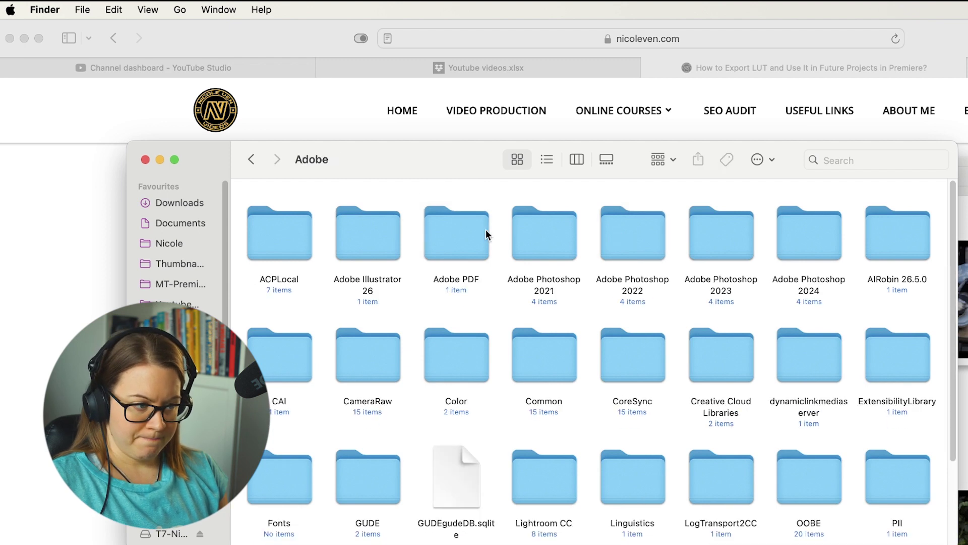
double_click(556, 365)
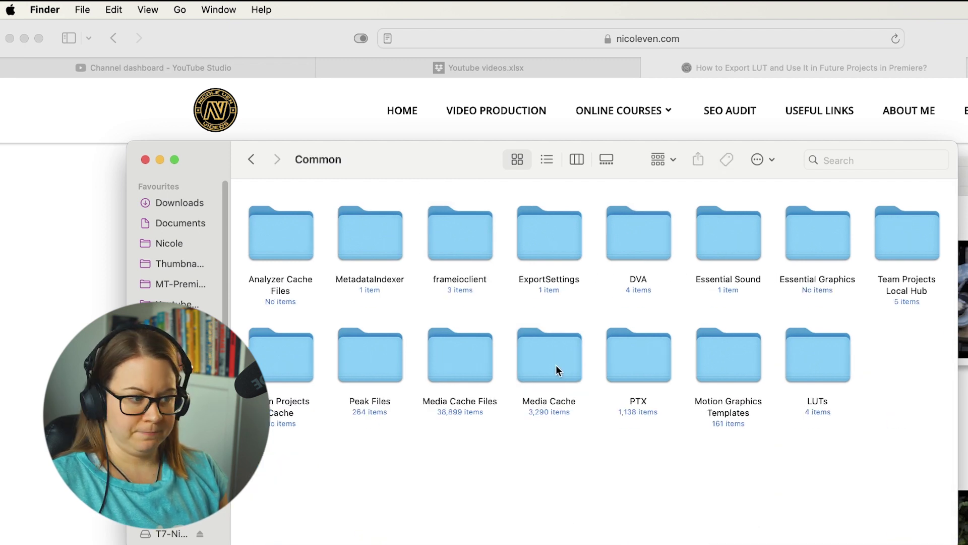
double_click(843, 352)
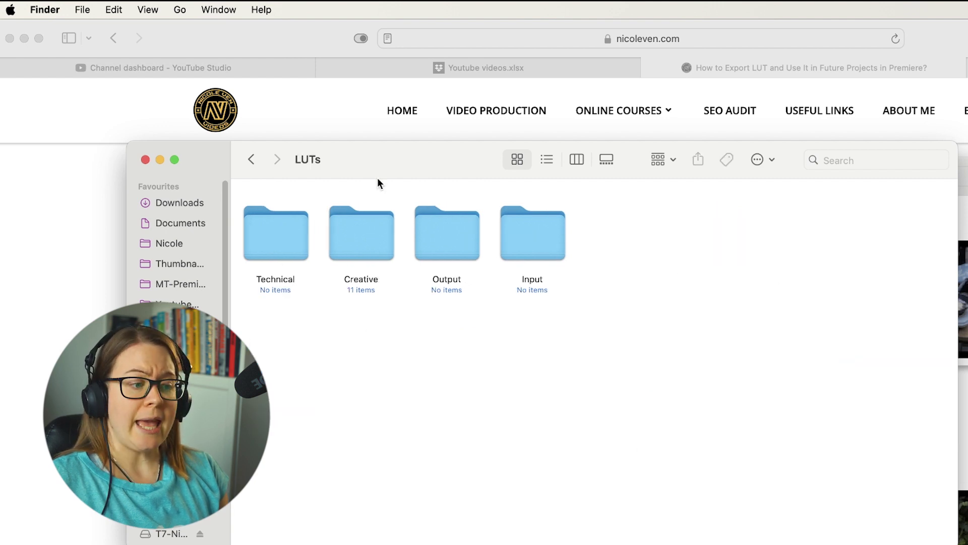
double_click(361, 256)
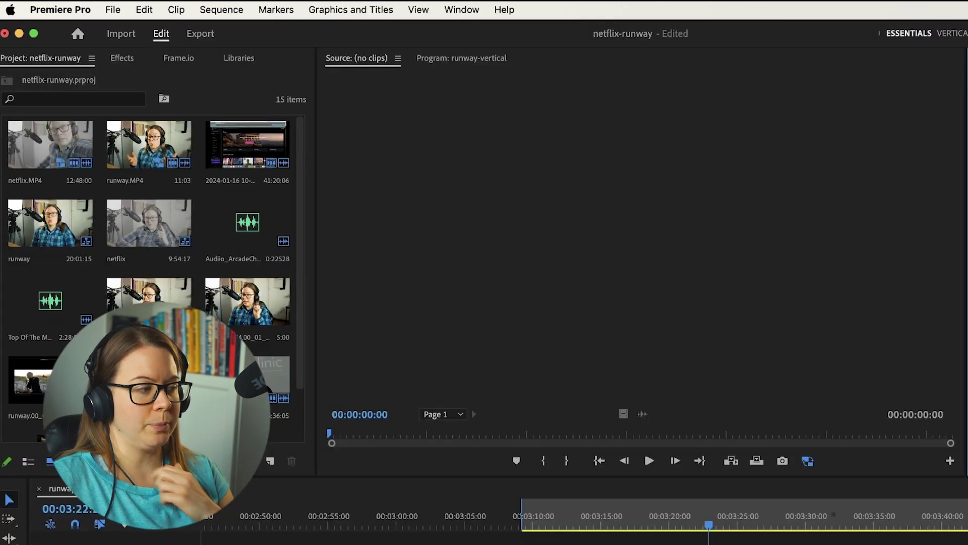
- Open the Creative Look dropdown to confirm Aether, Apollo and CINECOLOR_S-LOG3 are listed
left_click(697, 196)
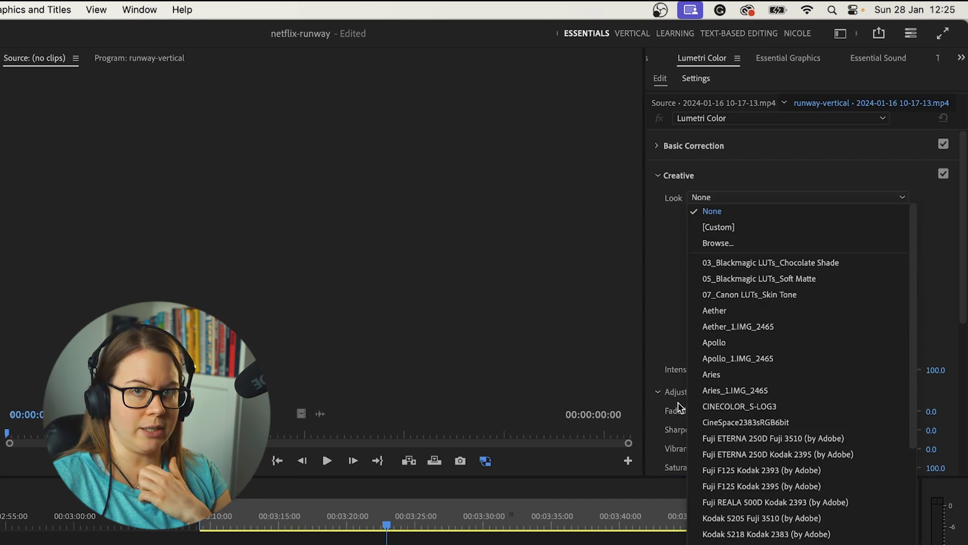